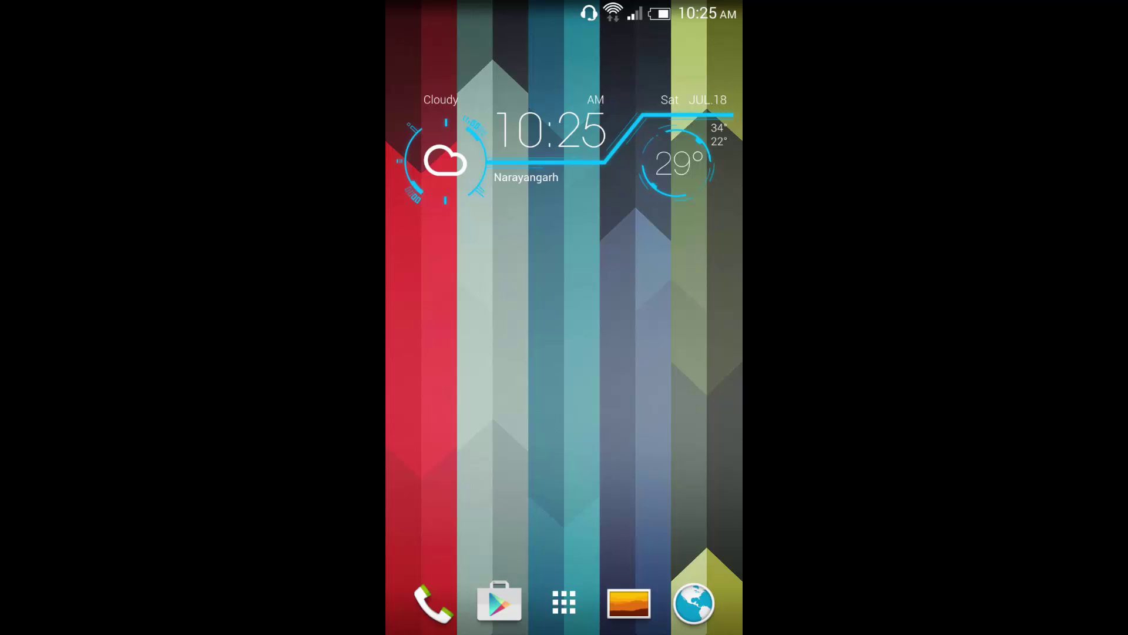
# Launch File Manager from the app drawer and search for 'corta' to find the Cortana APK
pyautogui.click(563, 603)
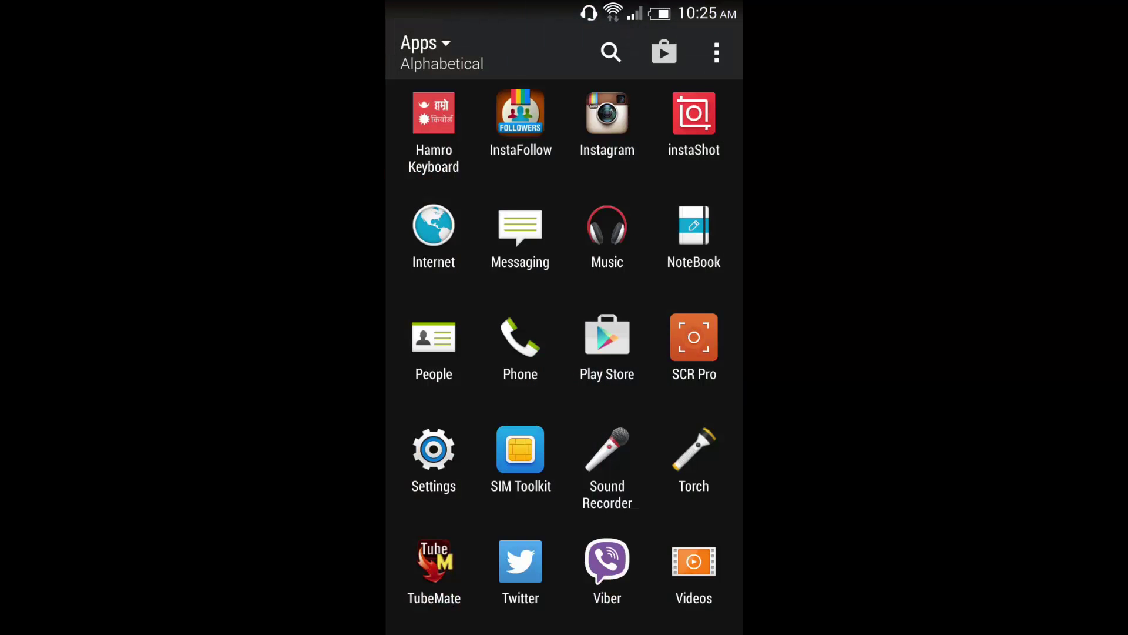
pyautogui.moveTo(676, 521); pyautogui.dragTo(644, 383)
pyautogui.moveTo(654, 153); pyautogui.dragTo(658, 269)
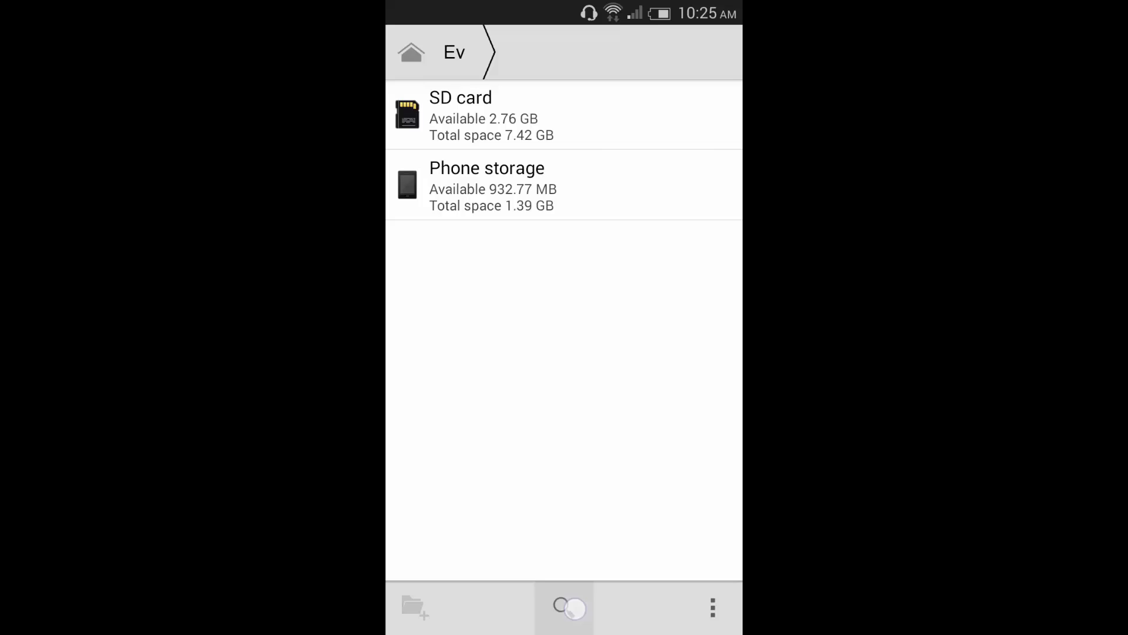
pyautogui.click(564, 607)
pyautogui.write('c')
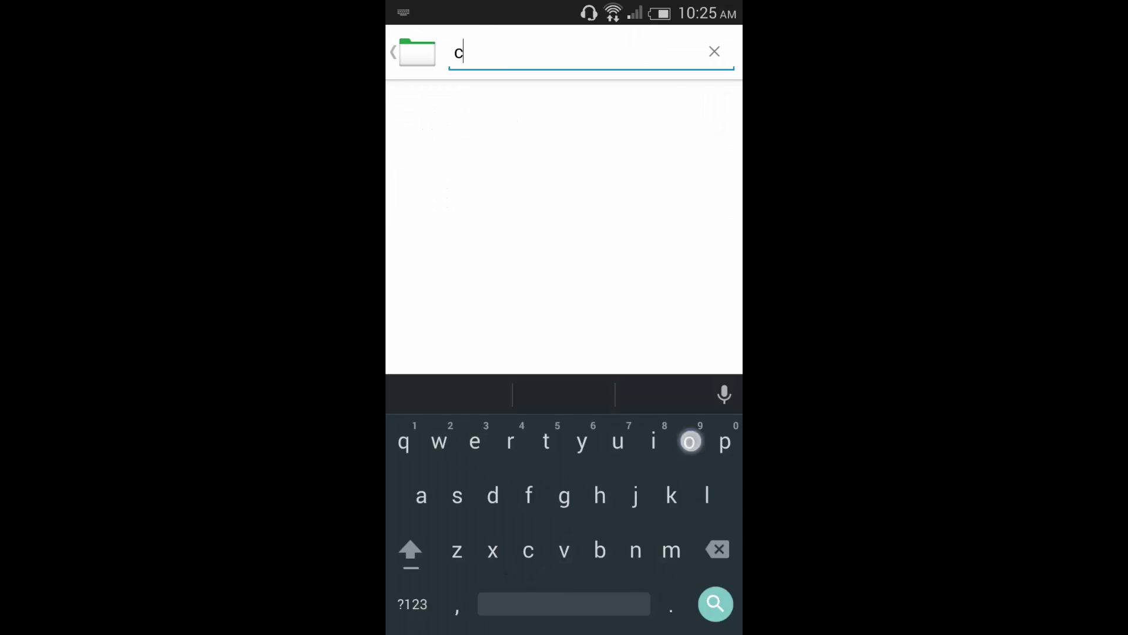
pyautogui.write('orta')
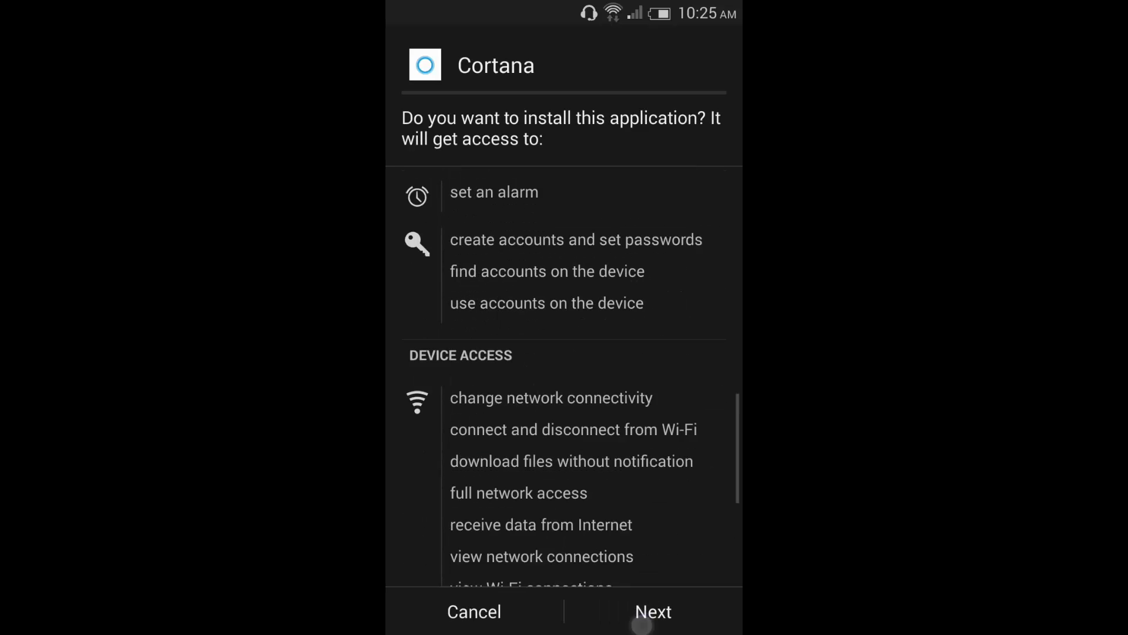
# Step through Cortana's permissions and confirm the installation
pyautogui.click(623, 612)
pyautogui.click(647, 612)
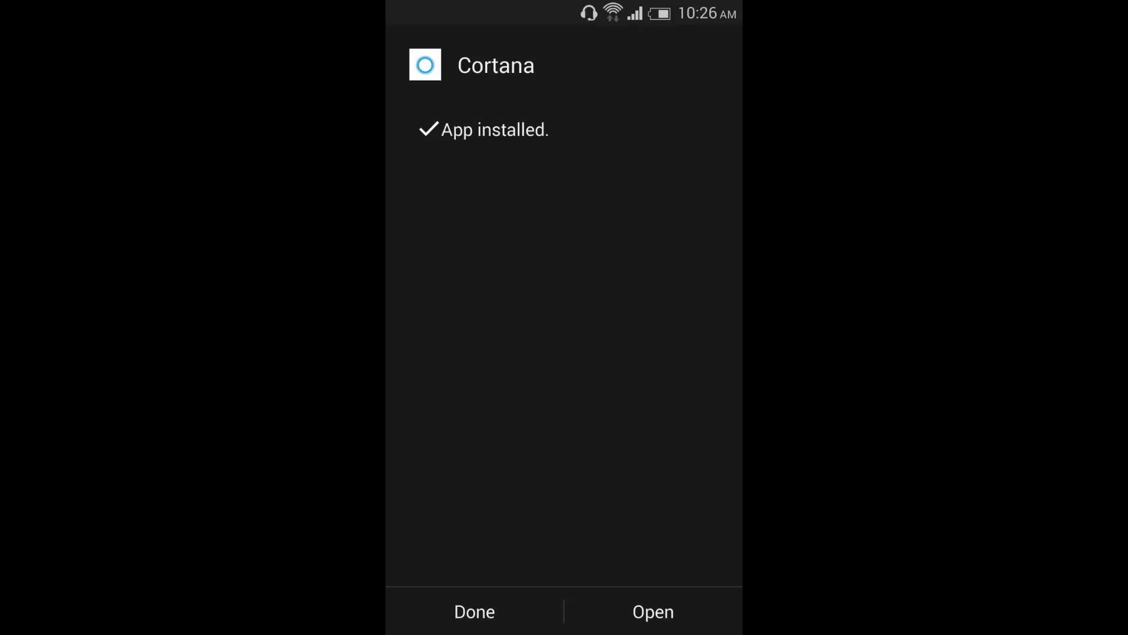
# Close the installer, launch Cortana from the app drawer, and accept its data-use terms
pyautogui.click(475, 611)
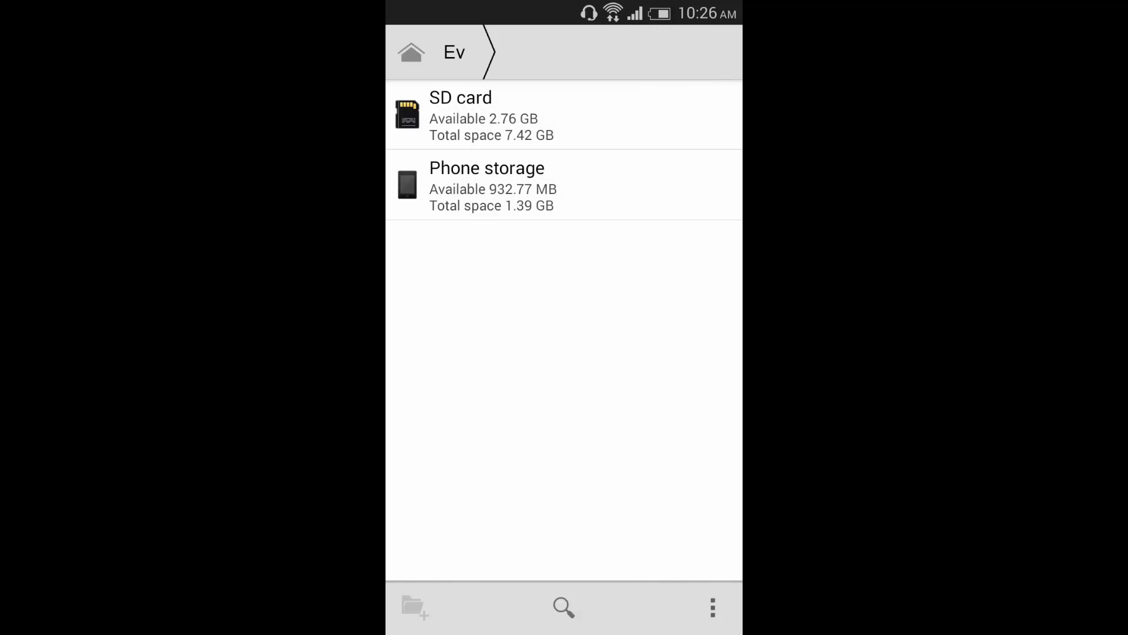
pyautogui.press('Home')
pyautogui.click(562, 601)
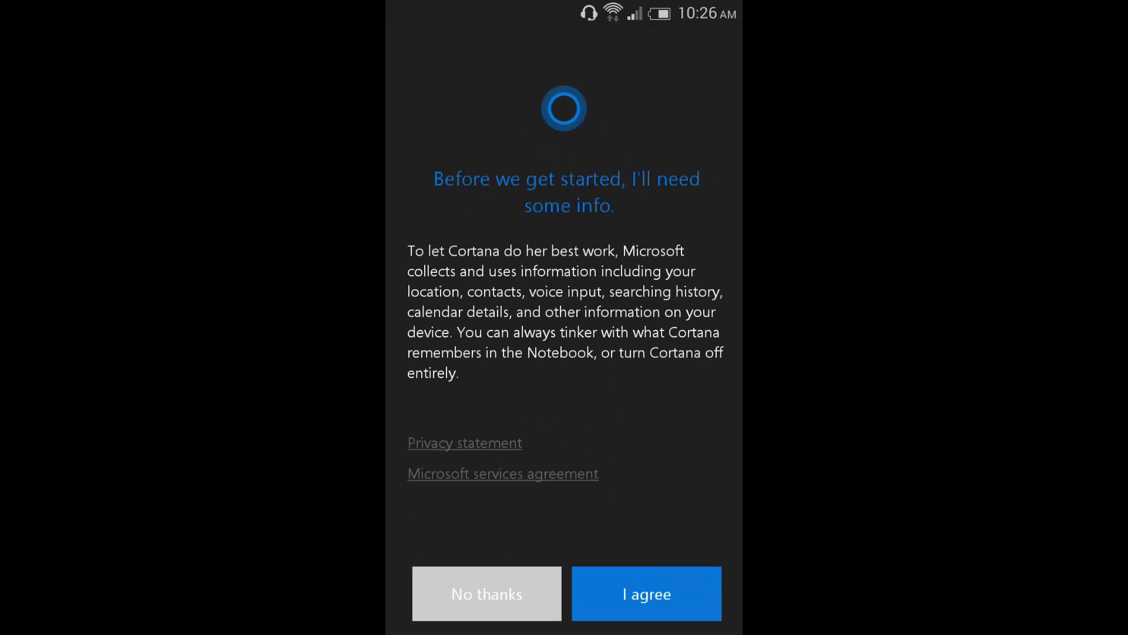
pyautogui.click(648, 569)
pyautogui.click(623, 602)
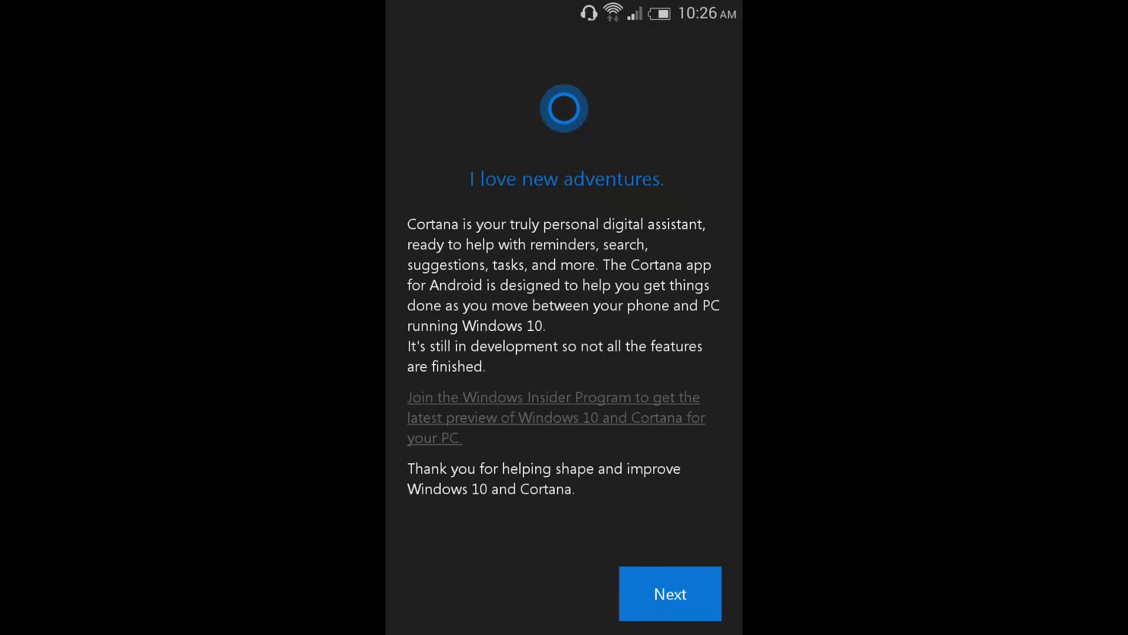
pyautogui.click(666, 595)
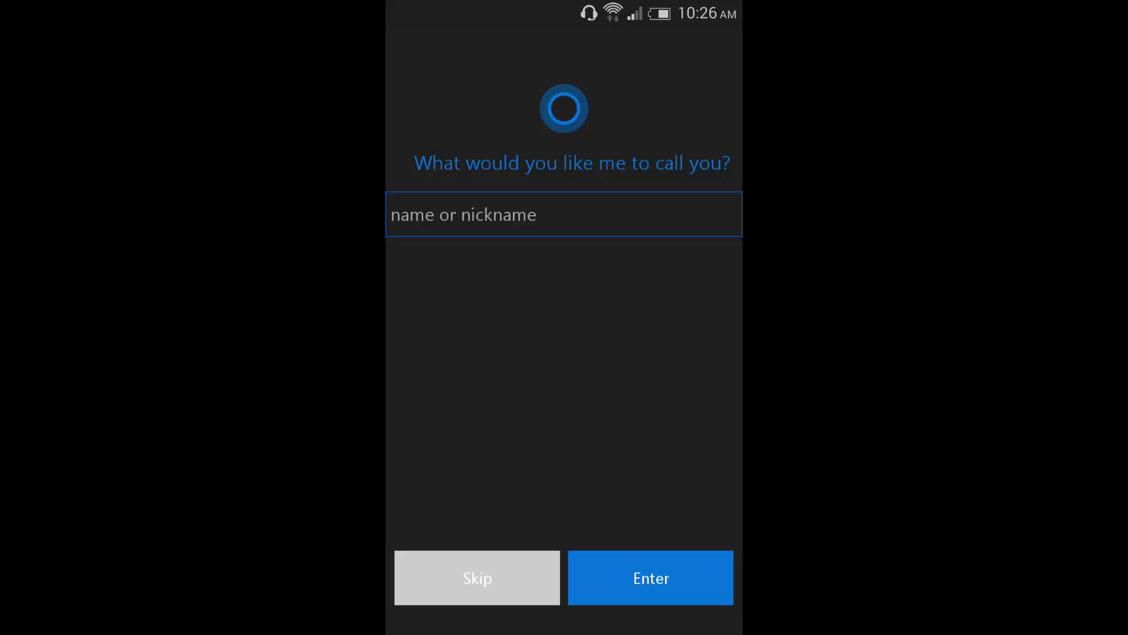
# Enter 'Sangam' with a capital S as the name Cortana uses, and submit it
pyautogui.click(469, 217)
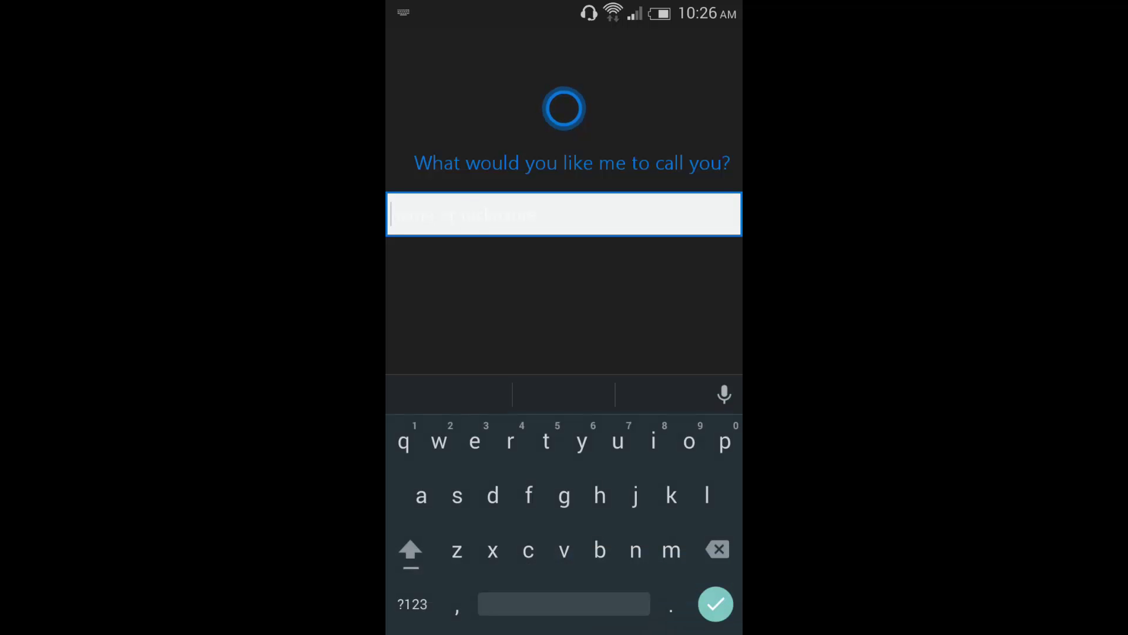
pyautogui.click(411, 550)
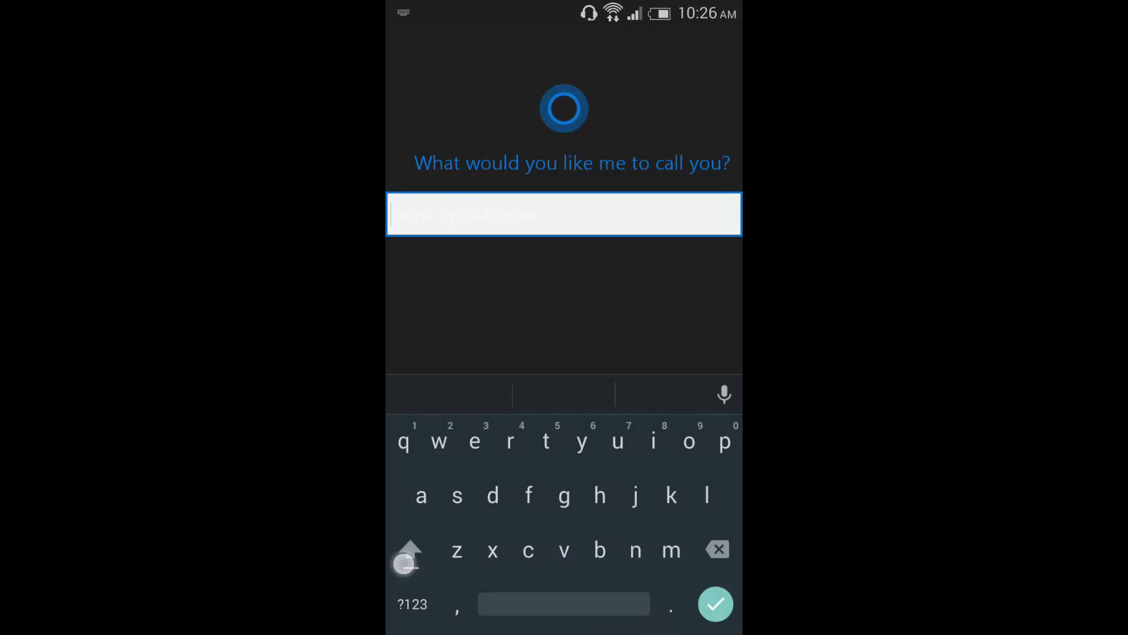
pyautogui.click(443, 513)
pyautogui.write('a')
pyautogui.click(718, 549)
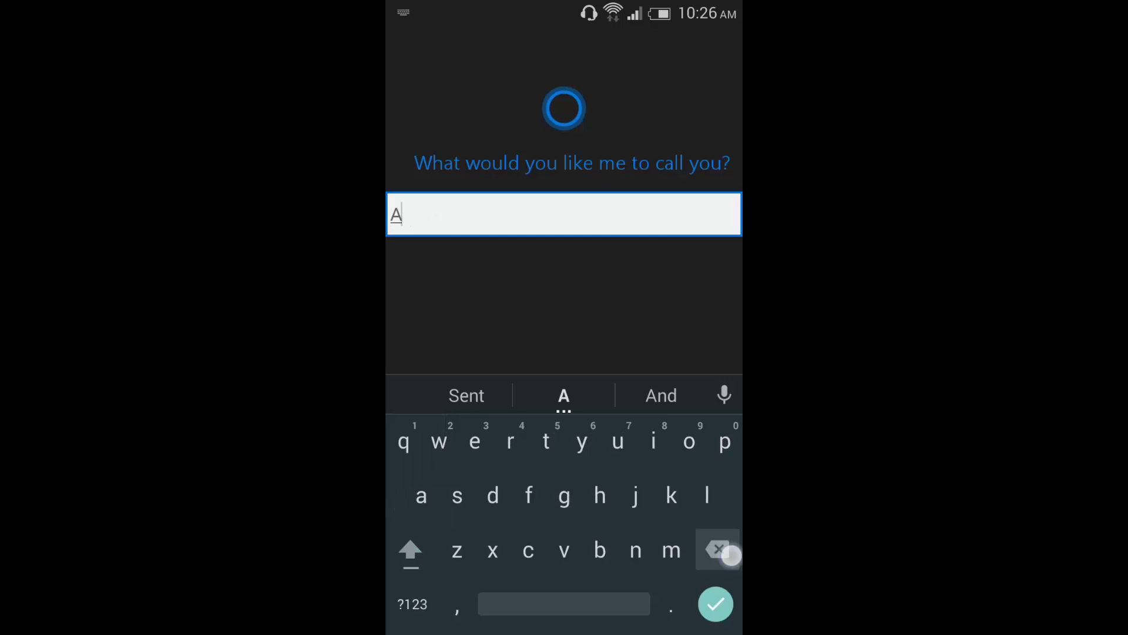
pyautogui.write('sanga')
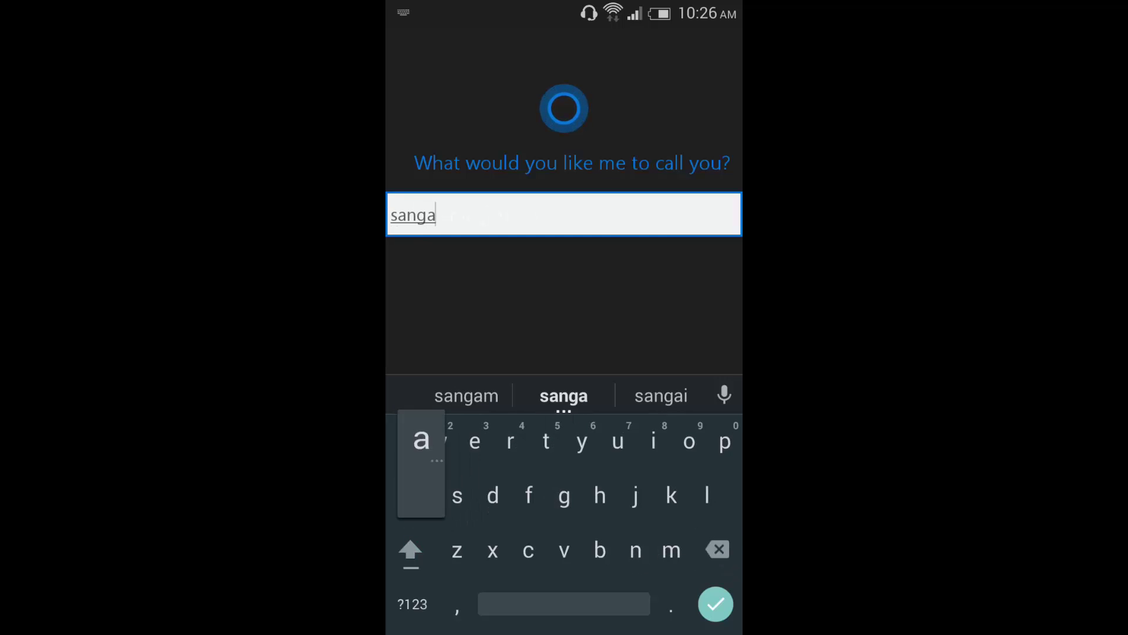
pyautogui.write('m')
pyautogui.click(392, 215)
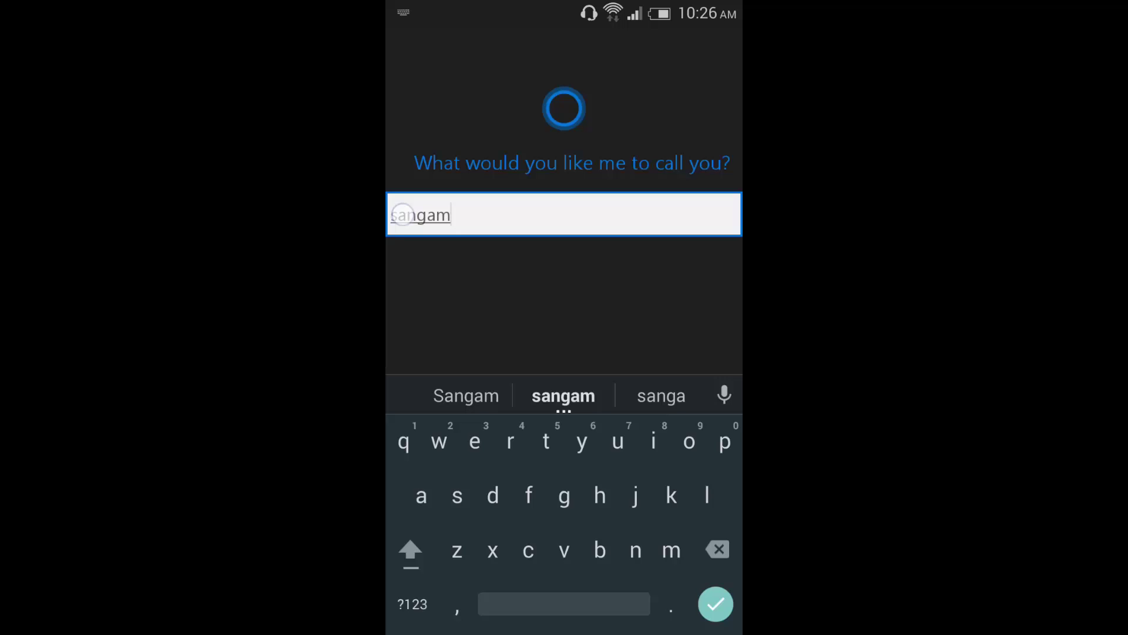
pyautogui.click(718, 549)
pyautogui.write('S')
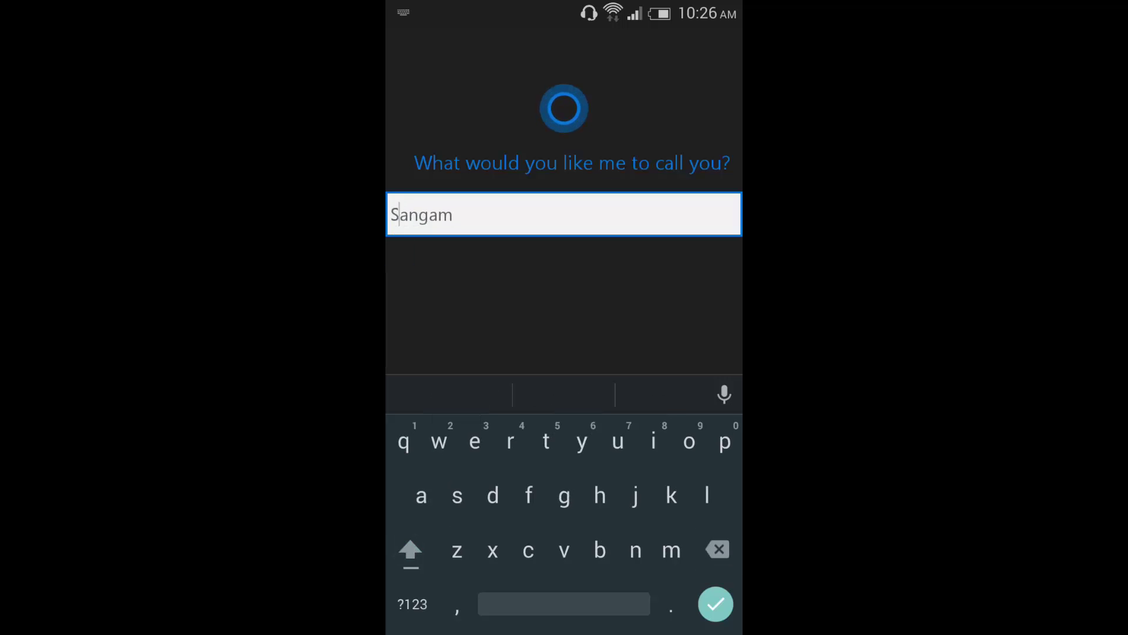
pyautogui.click(682, 578)
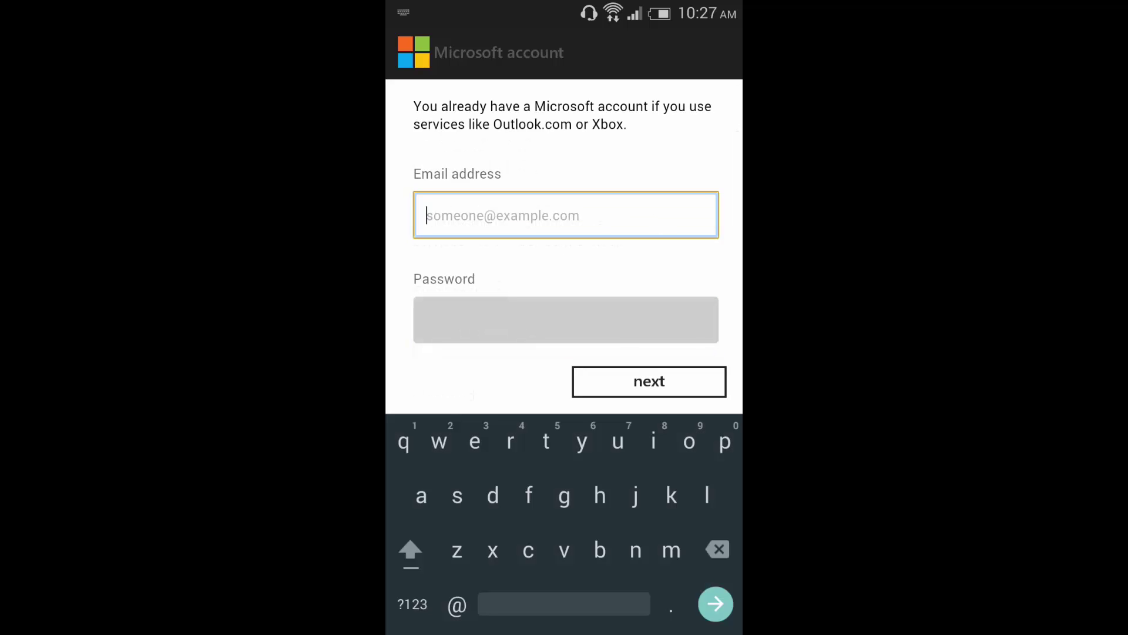
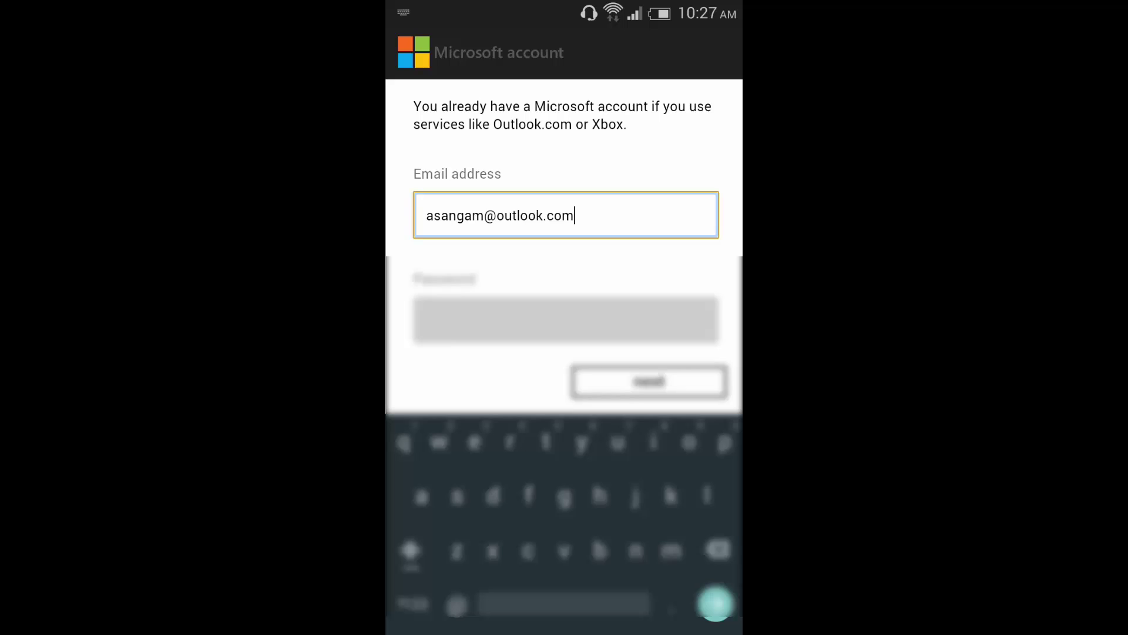
pyautogui.press('Return')
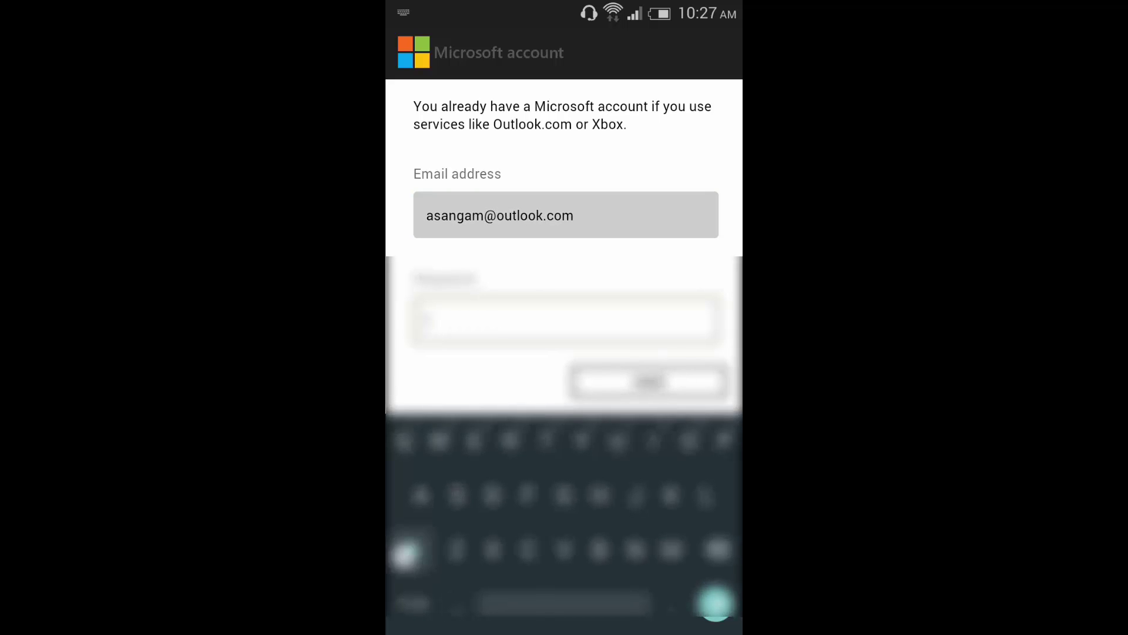
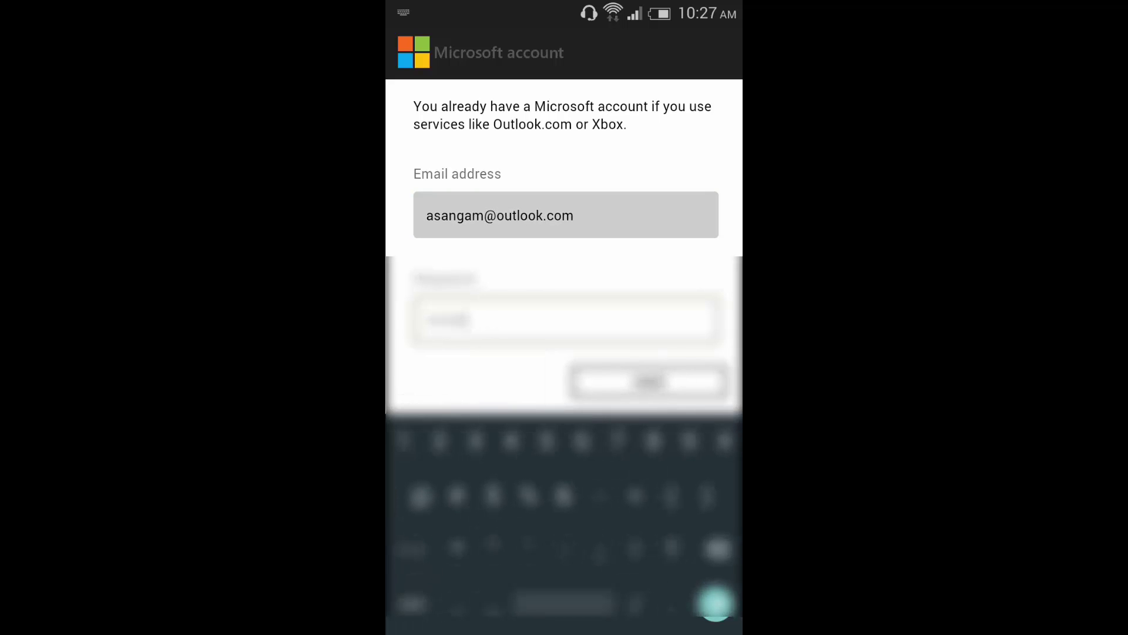
pyautogui.click(649, 381)
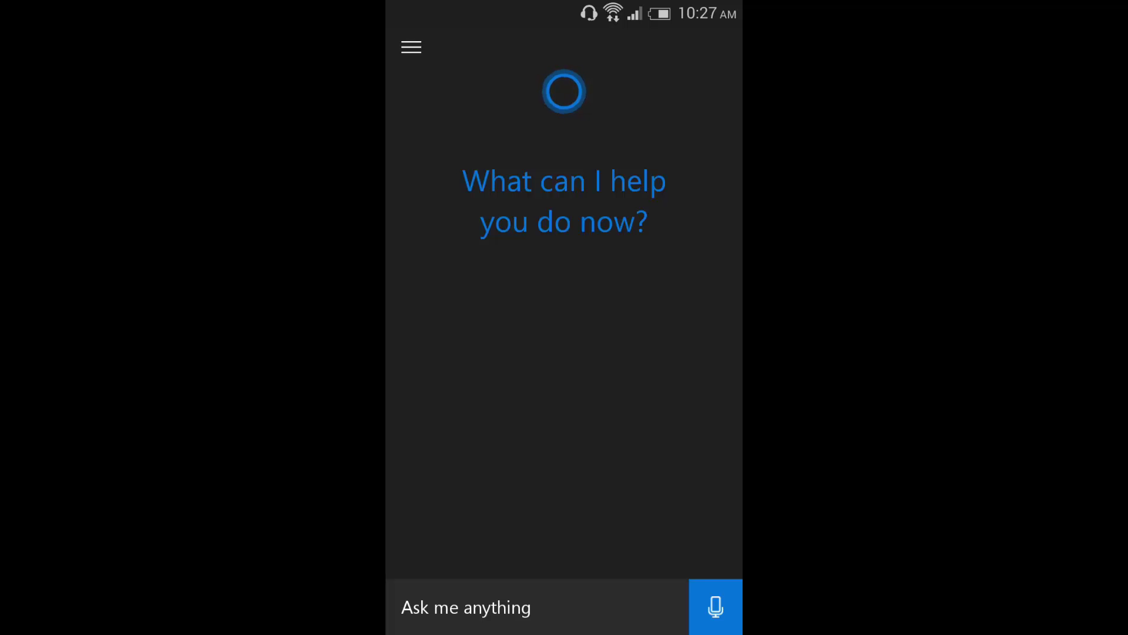
# Open and close Cortana's navigation menu, then return to Cortana via Recent Apps
pyautogui.click(412, 47)
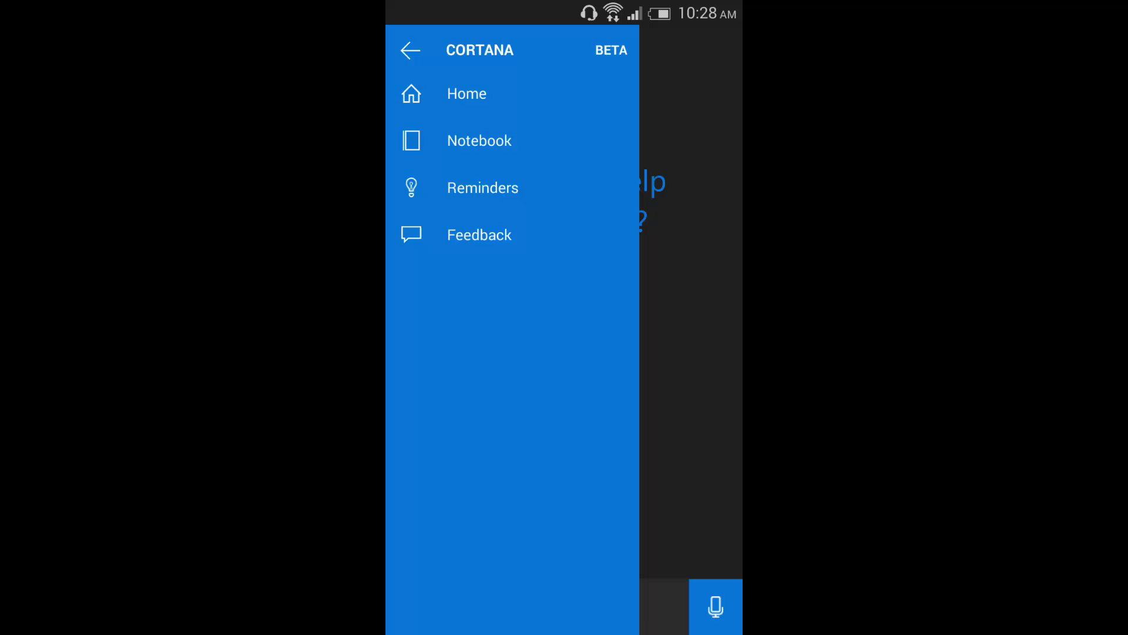
pyautogui.press('Escape')
pyautogui.press('Escape')
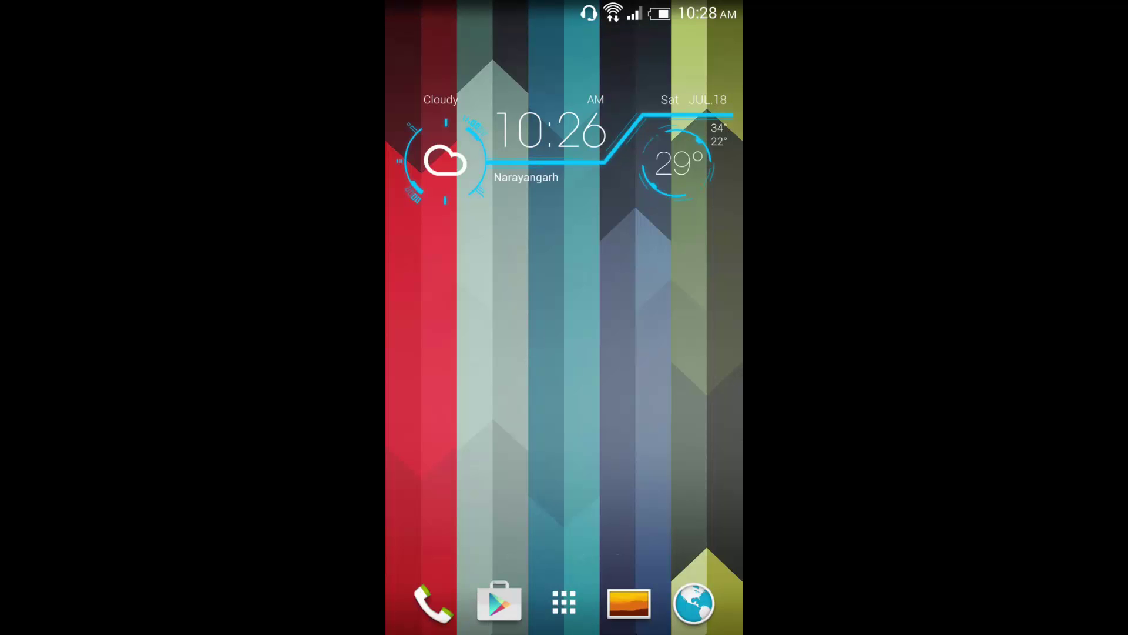
pyautogui.hotkey('alt', 'Tab')
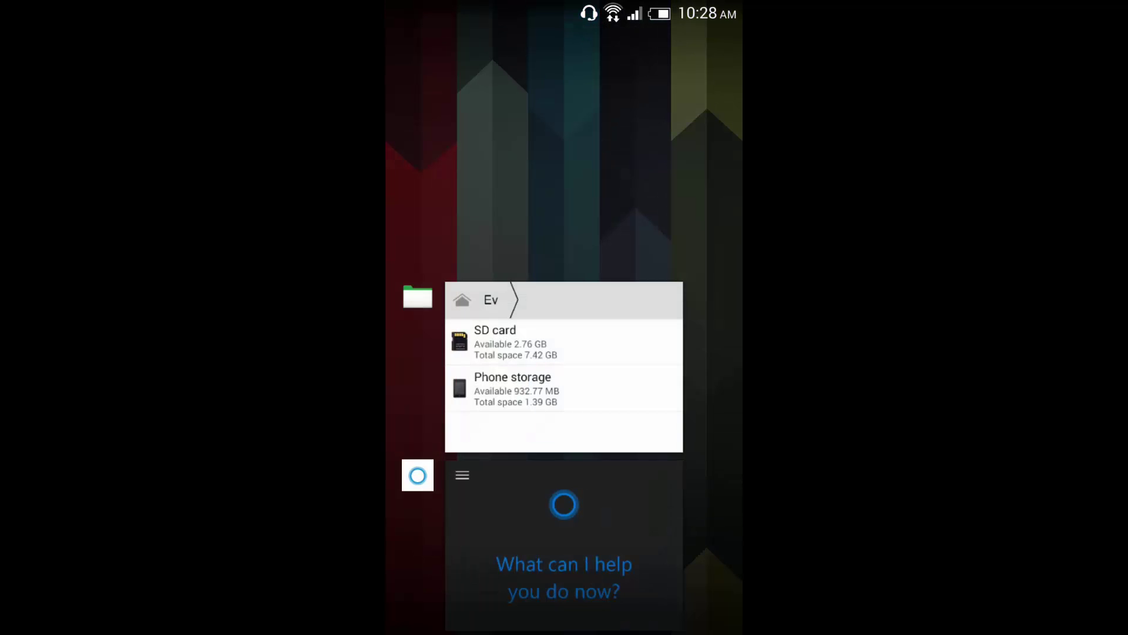
pyautogui.click(516, 538)
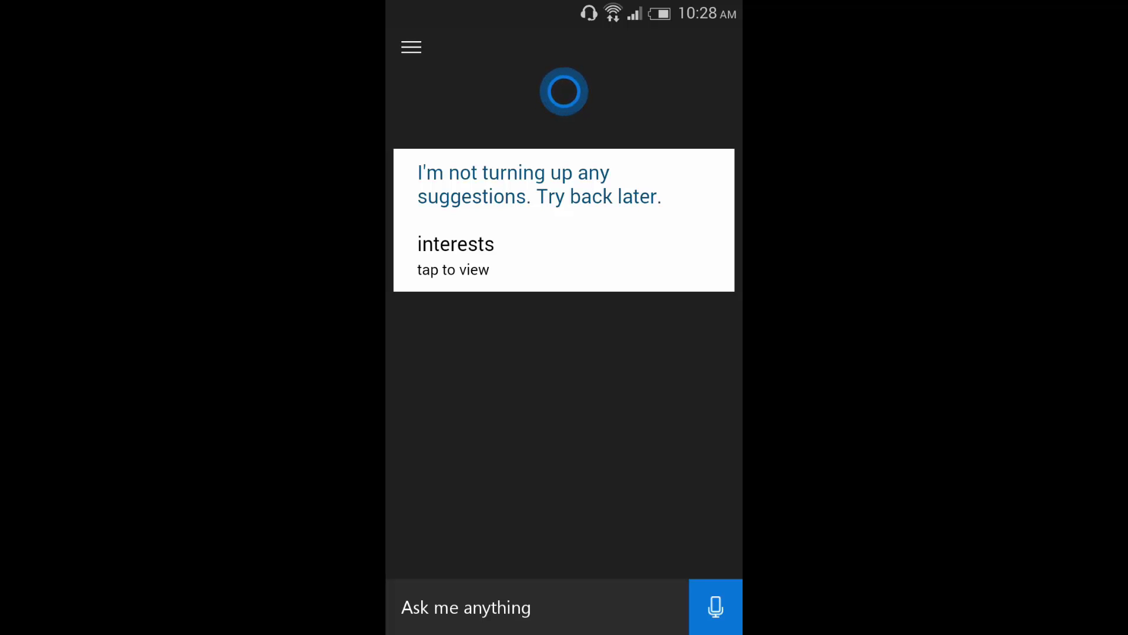
# Reload Cortana's Home page from the navigation menu
pyautogui.click(411, 47)
pyautogui.click(460, 94)
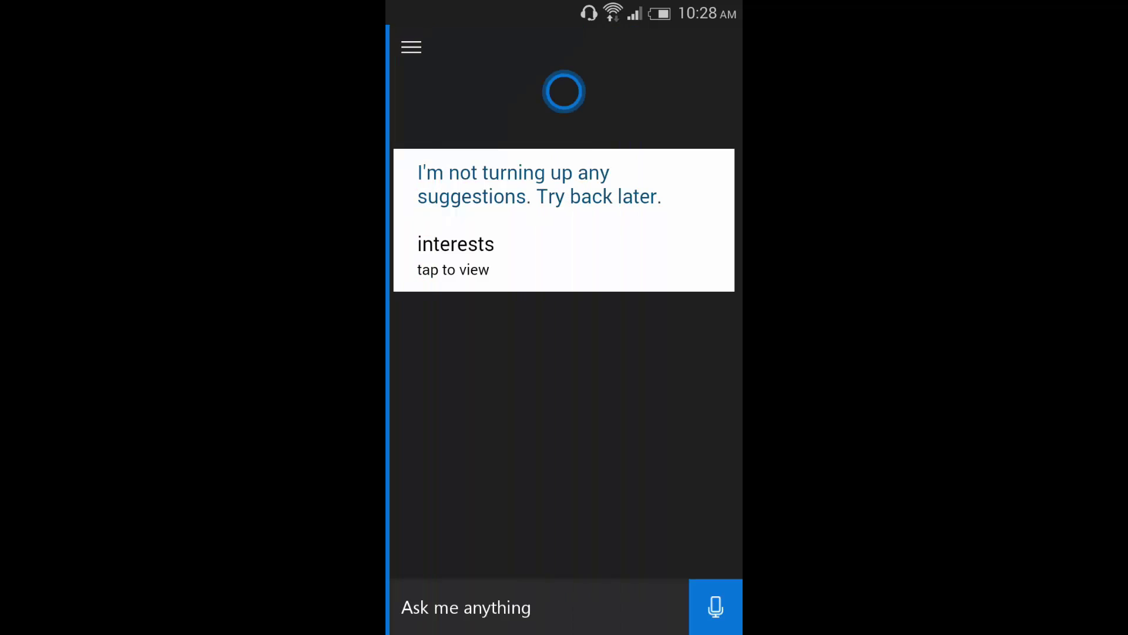